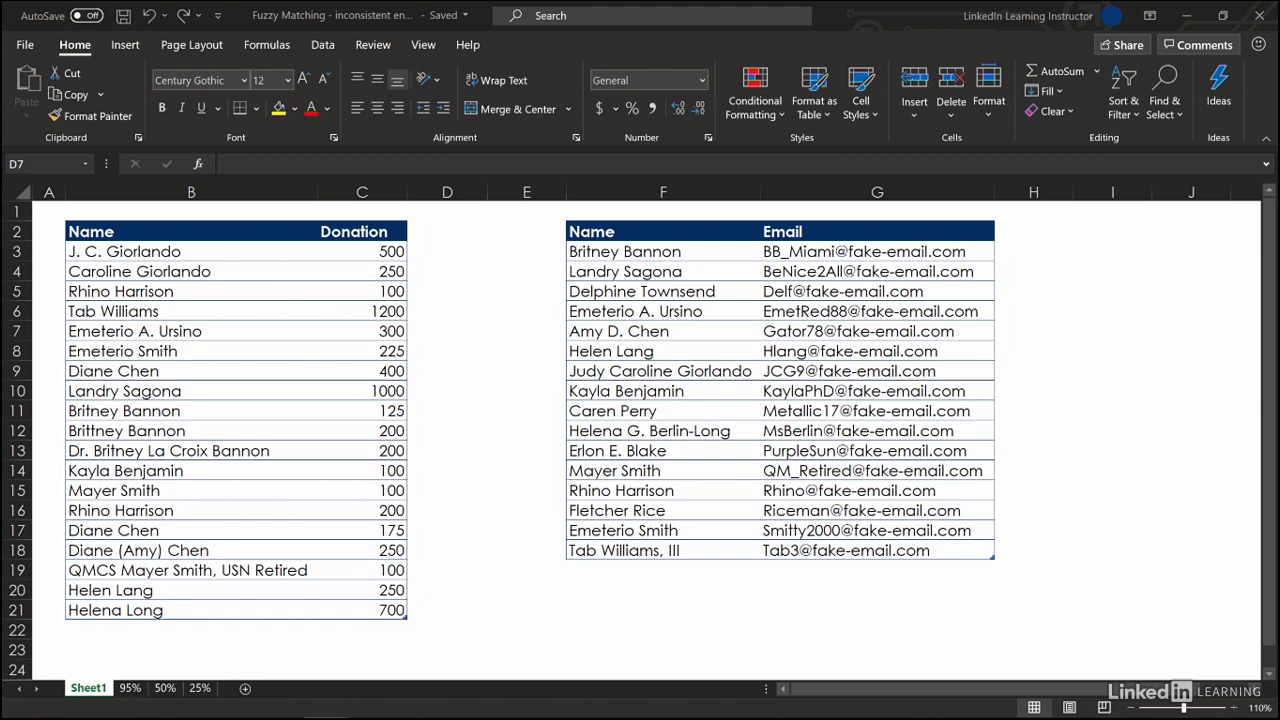
Compare the inconsistent spellings of the same people's names between the donation table and the email table.
{"action": "left_click", "coordinate": [188, 252]}
{"action": "left_click", "coordinate": [181, 250]}
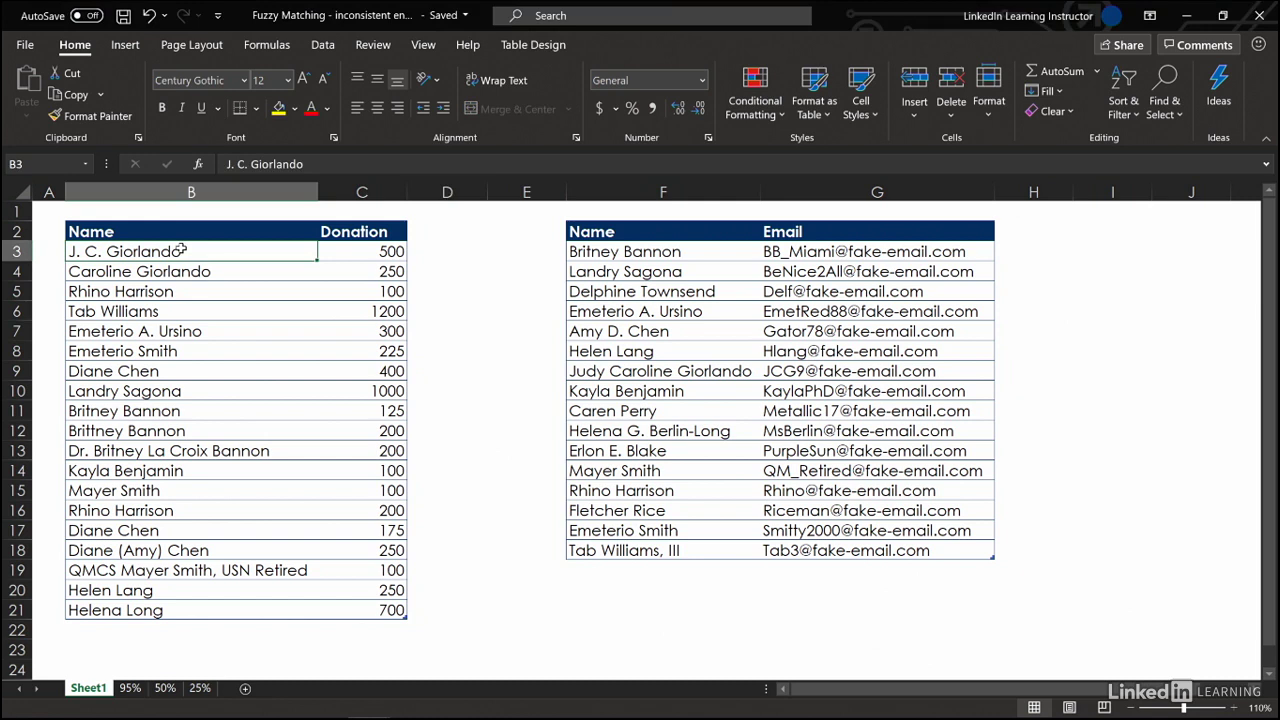
{"action": "left_click", "coordinate": [193, 270], "text": "ctrl"}
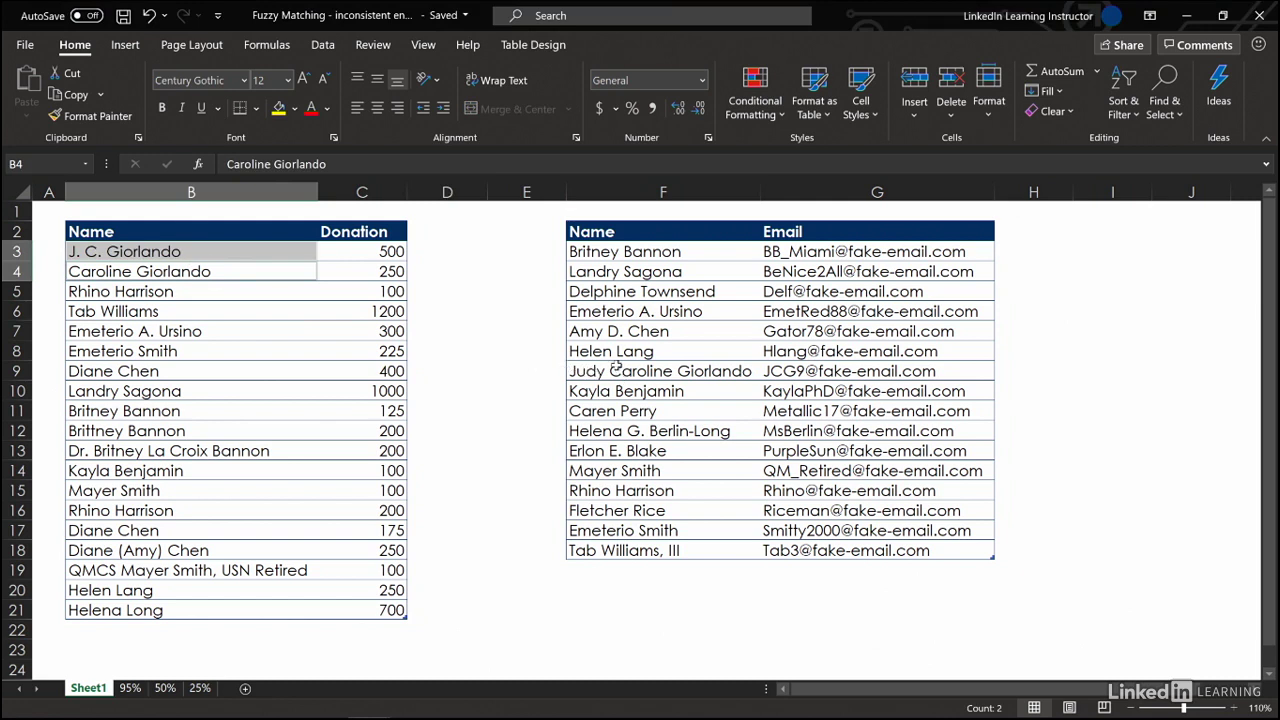
{"action": "left_click", "coordinate": [617, 368], "text": "ctrl"}
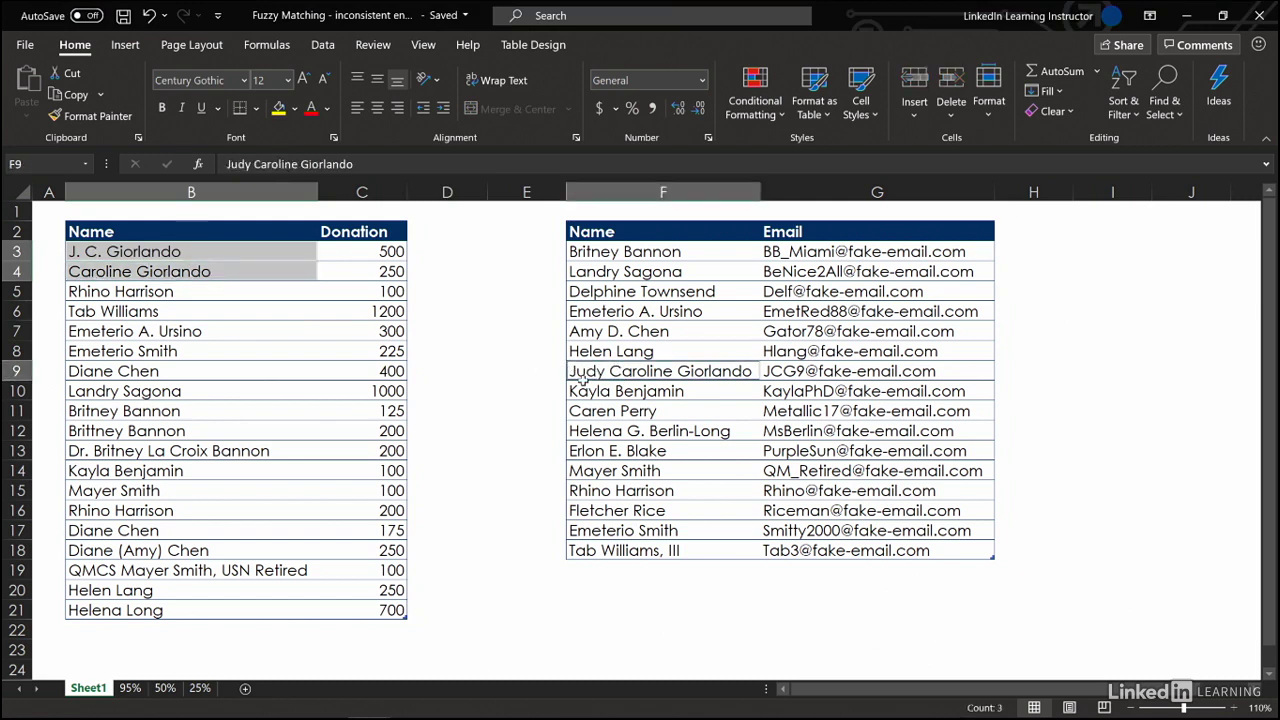
{"action": "left_click", "coordinate": [487, 425]}
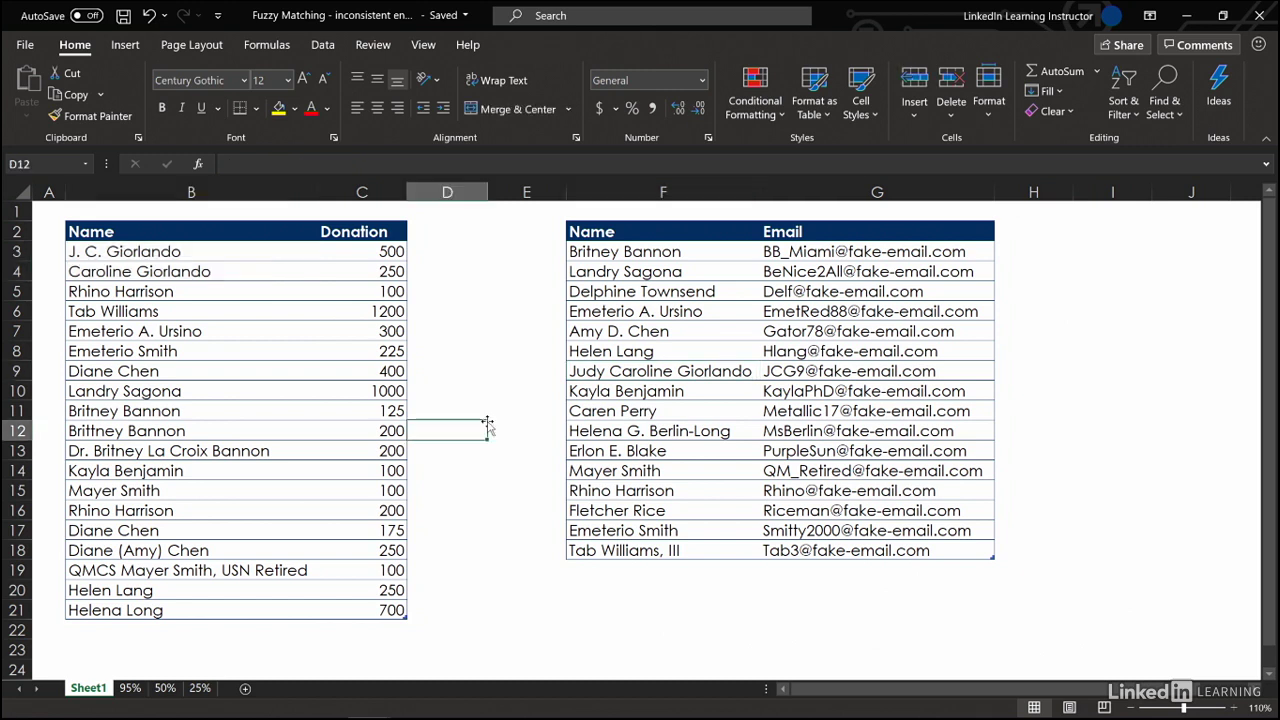
{"action": "left_click", "coordinate": [146, 572]}
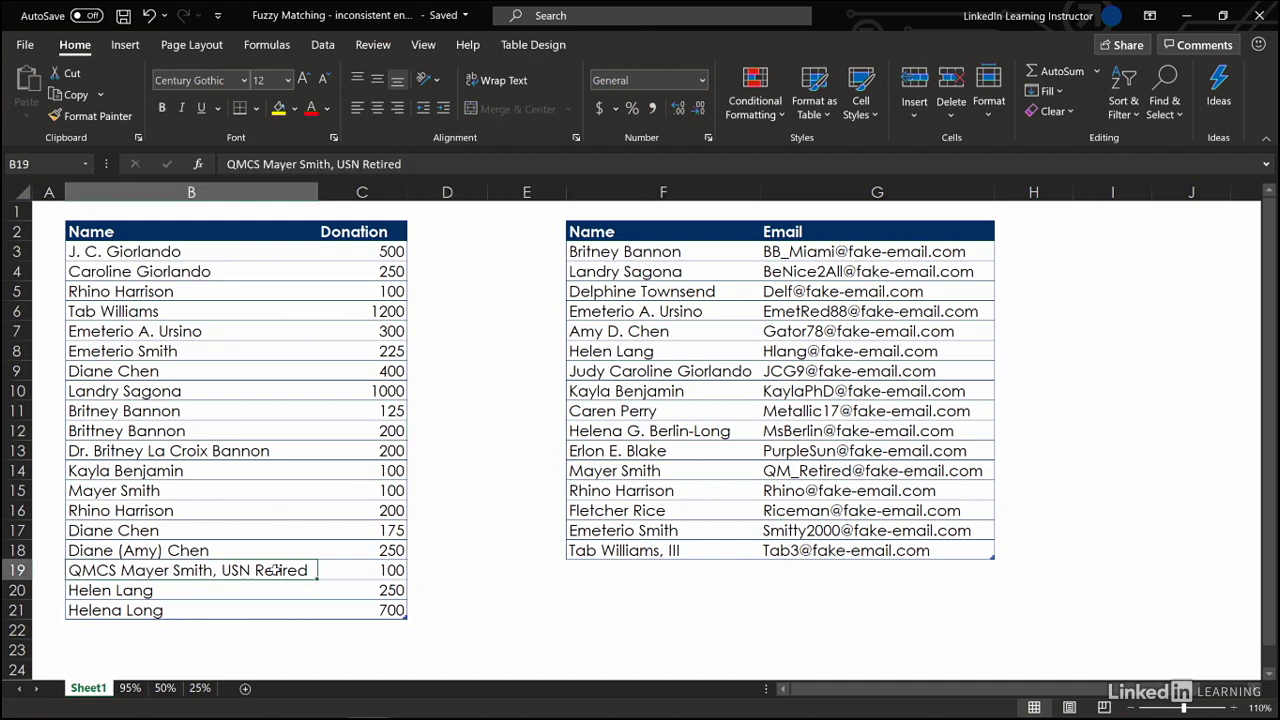
{"action": "left_click", "coordinate": [165, 490], "text": "ctrl"}
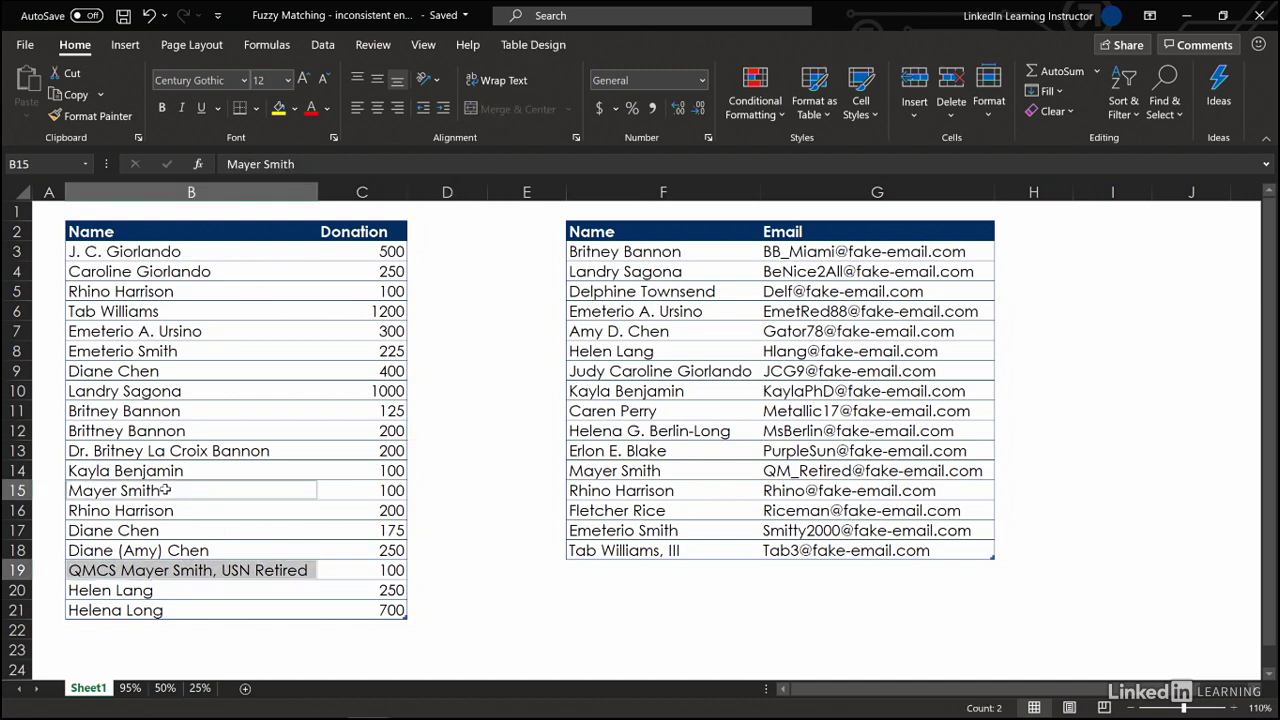
{"action": "left_click", "coordinate": [598, 470], "text": "ctrl"}
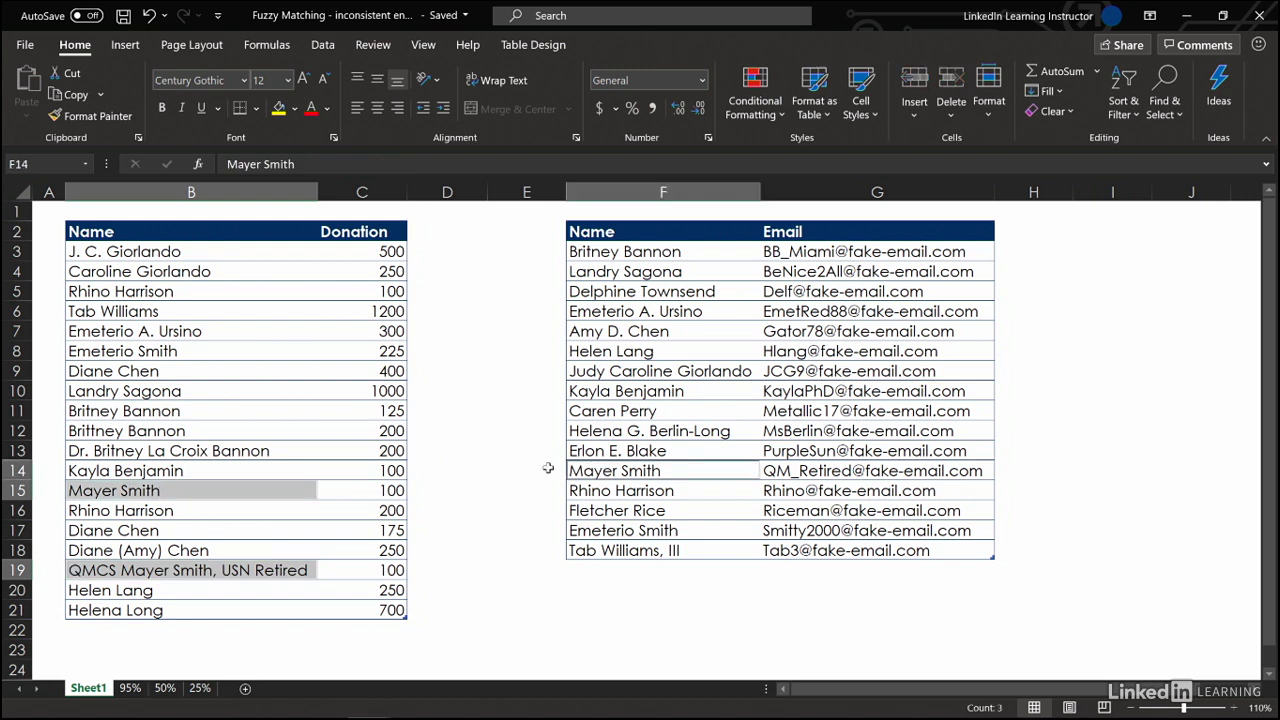
{"action": "left_click", "coordinate": [494, 455]}
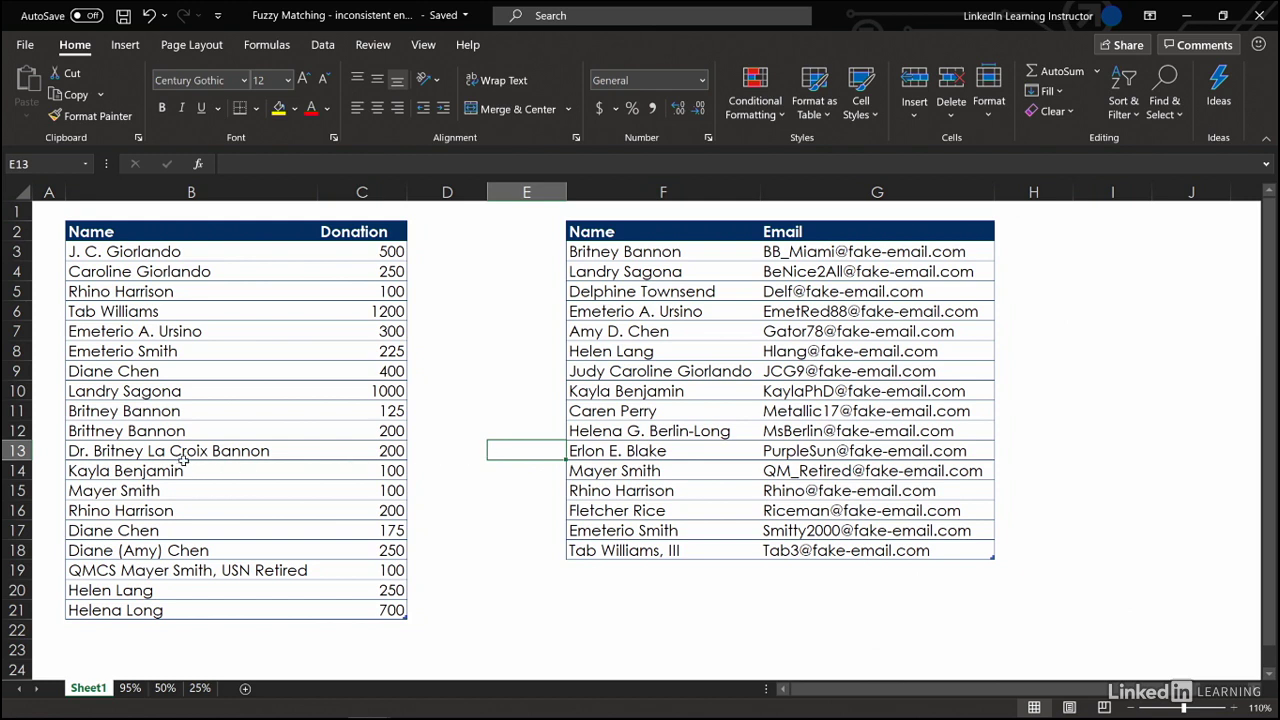
{"action": "left_click_drag", "start_coordinate": [193, 412], "coordinate": [196, 452]}
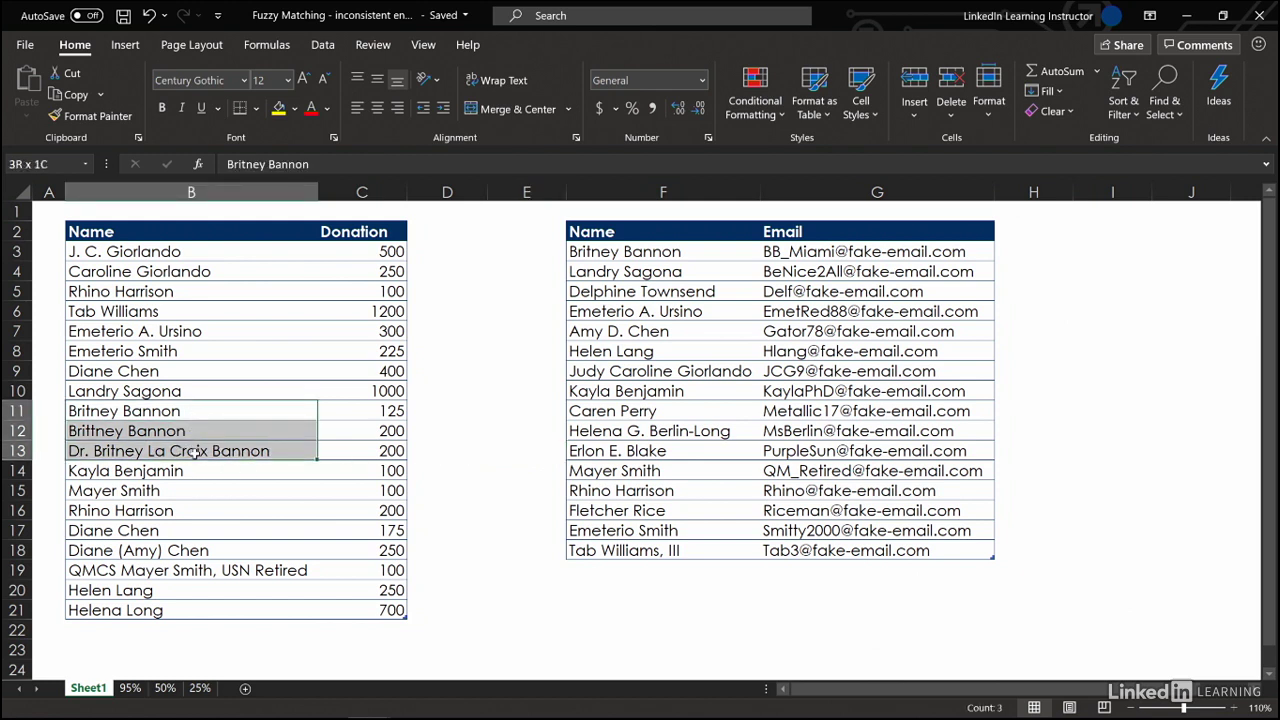
{"action": "left_click", "coordinate": [573, 253], "text": "ctrl"}
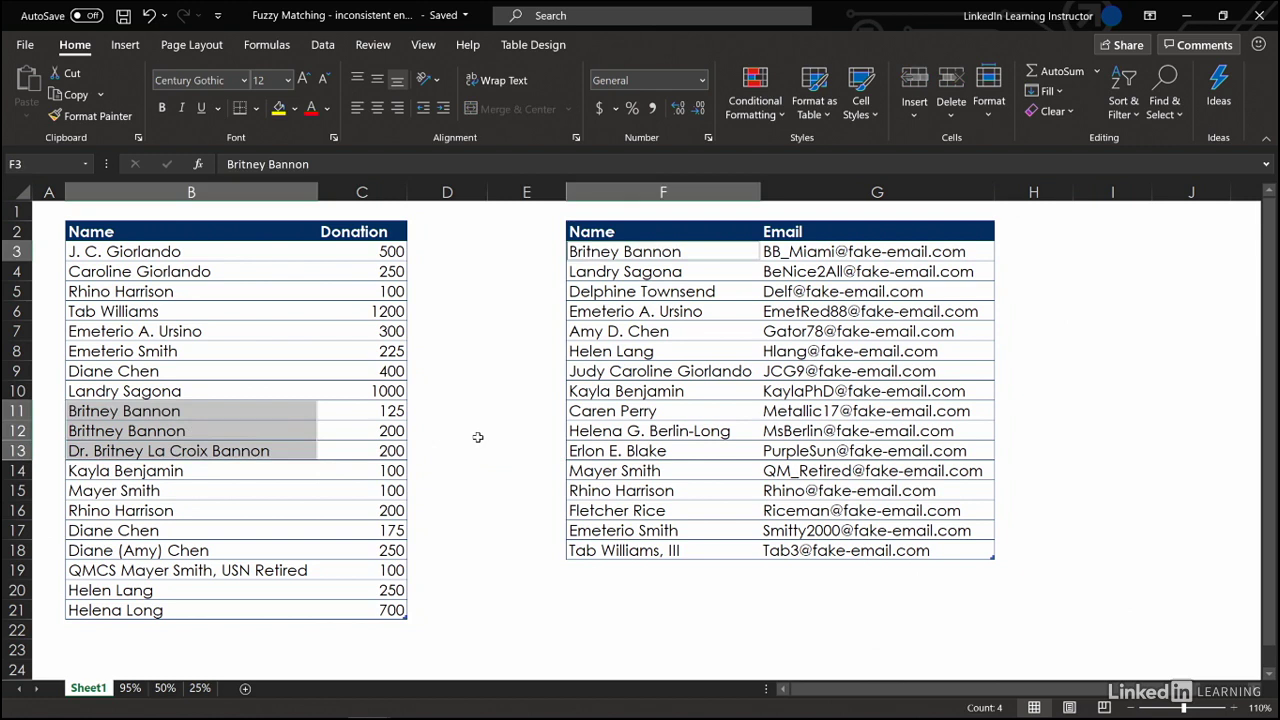
{"action": "left_click", "coordinate": [477, 438]}
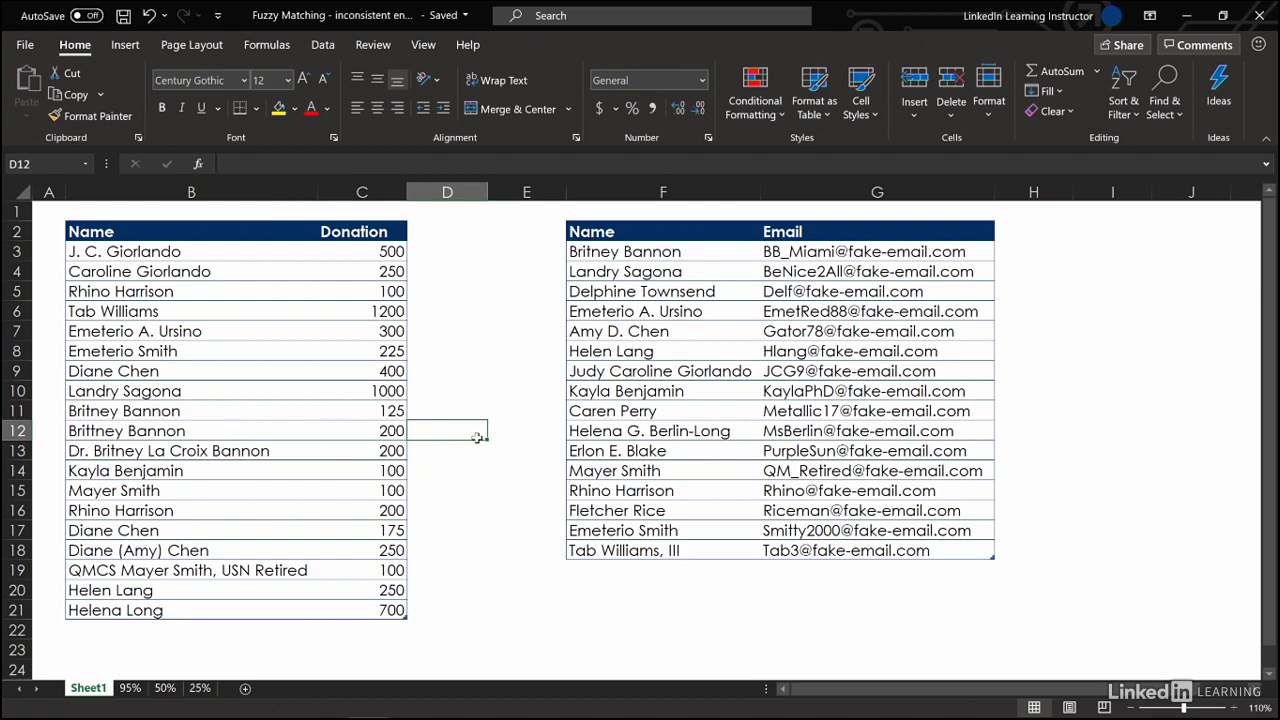
Show the workbook's queries and connections, and start a Merge of two queries.
{"action": "left_click", "coordinate": [322, 46]}
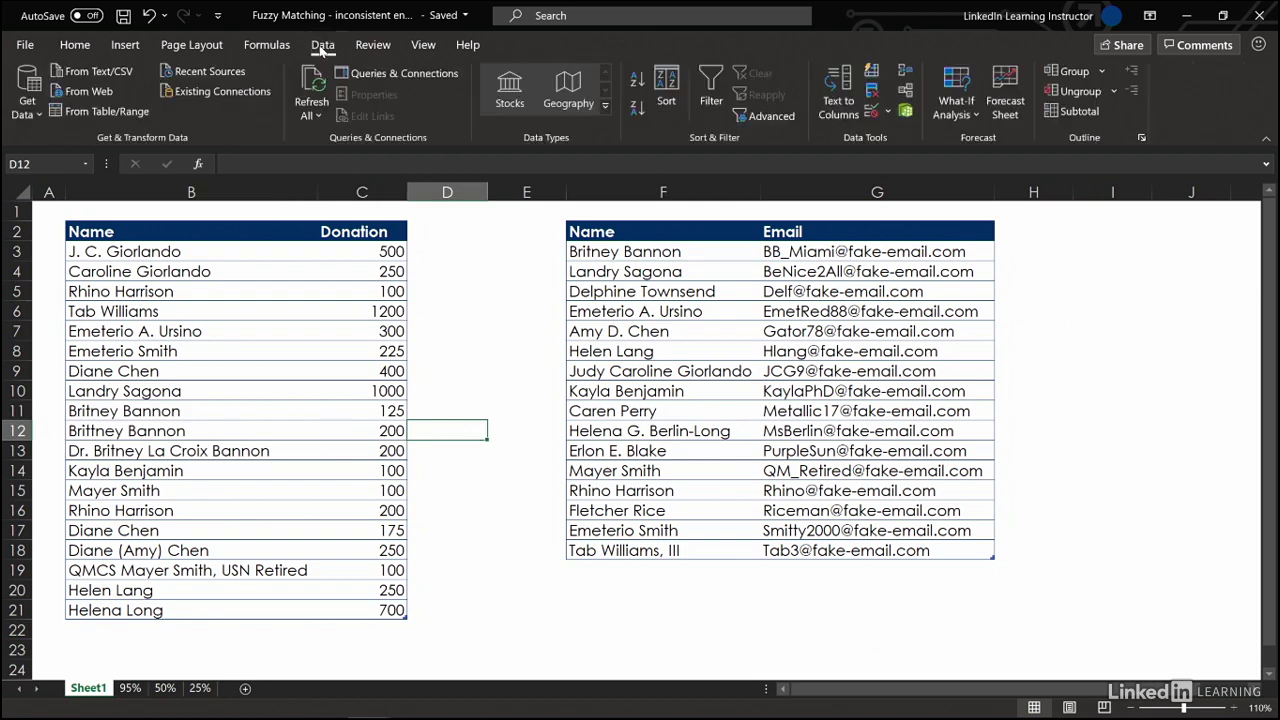
{"action": "left_click", "coordinate": [396, 73]}
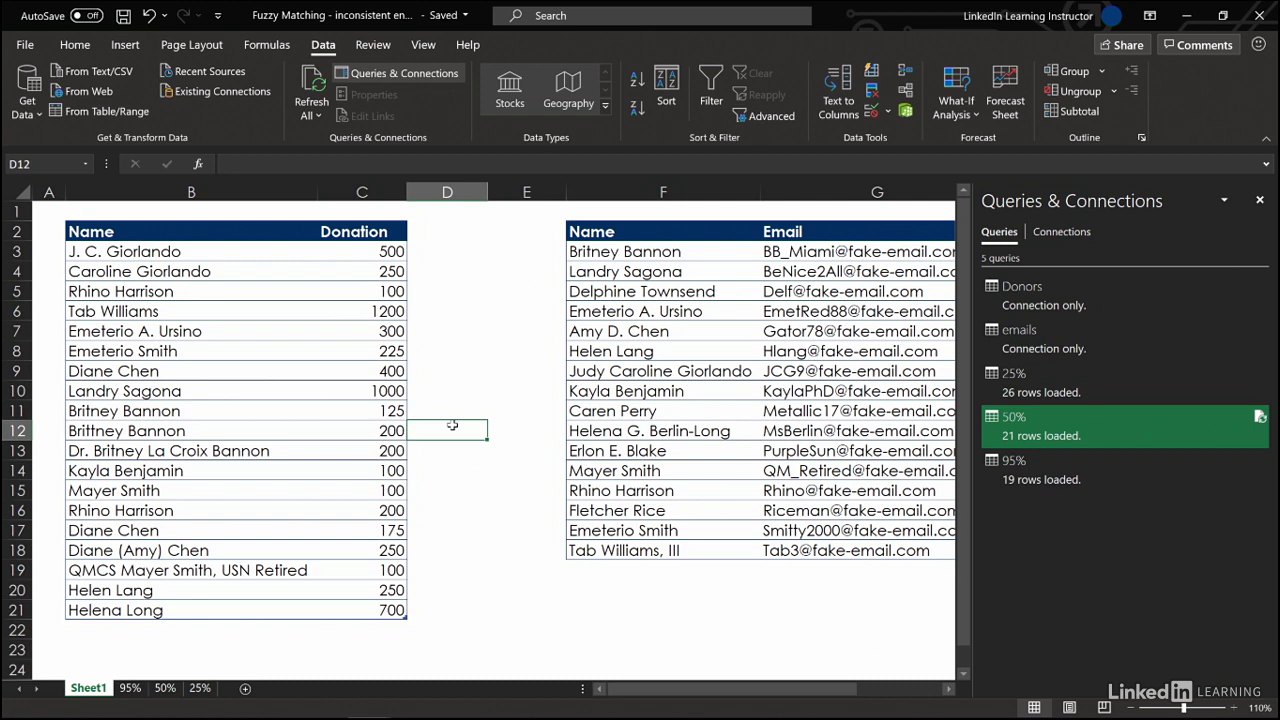
{"action": "left_click", "coordinate": [238, 312]}
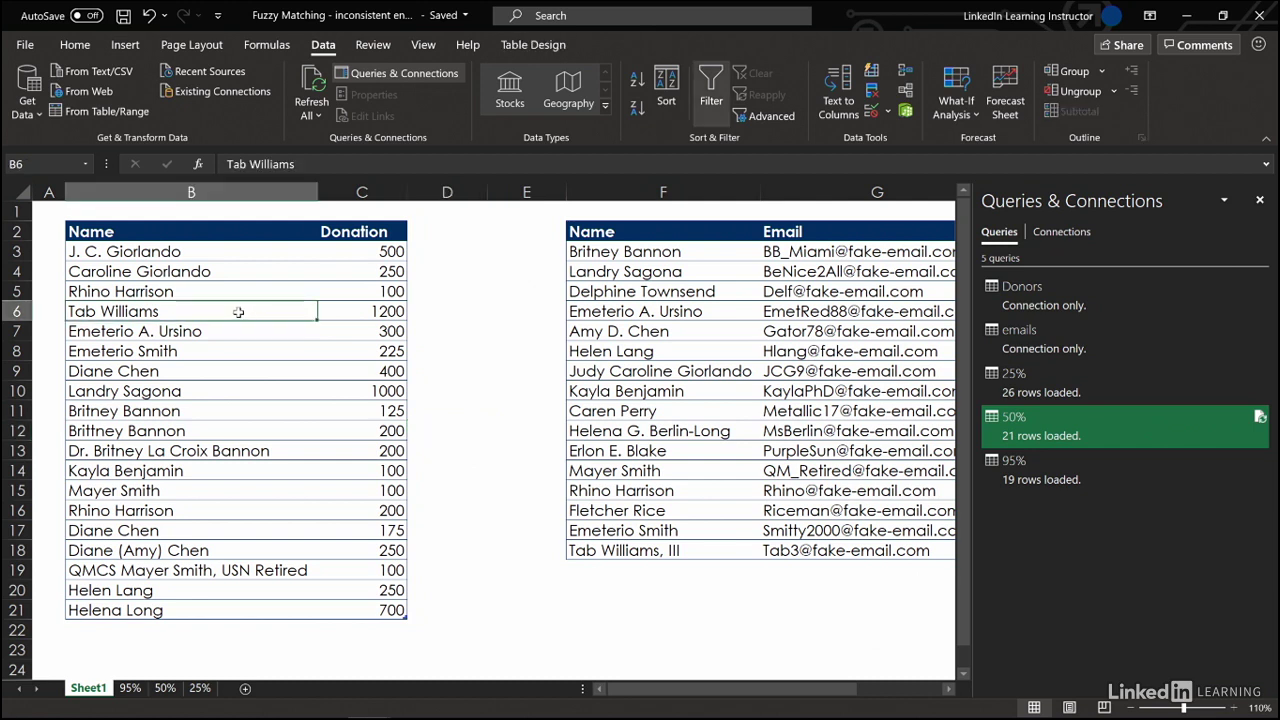
{"action": "left_click", "coordinate": [40, 117]}
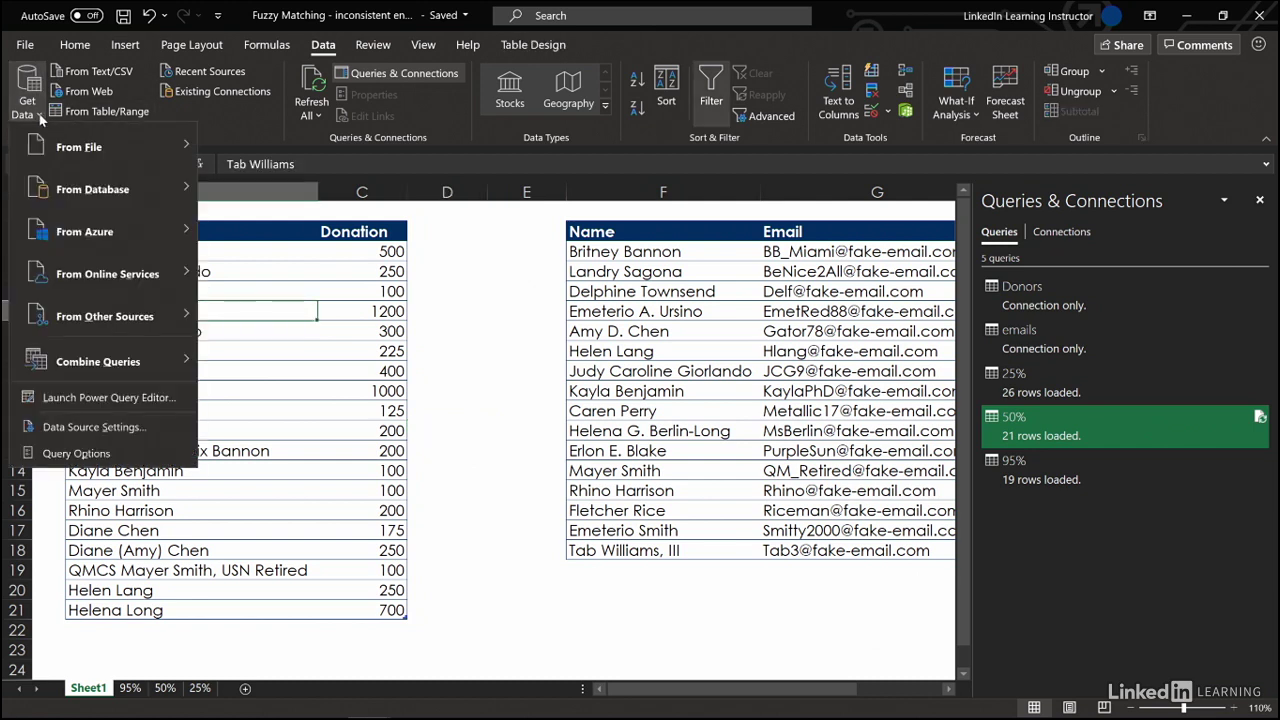
{"action": "mouse_move", "coordinate": [89, 365]}
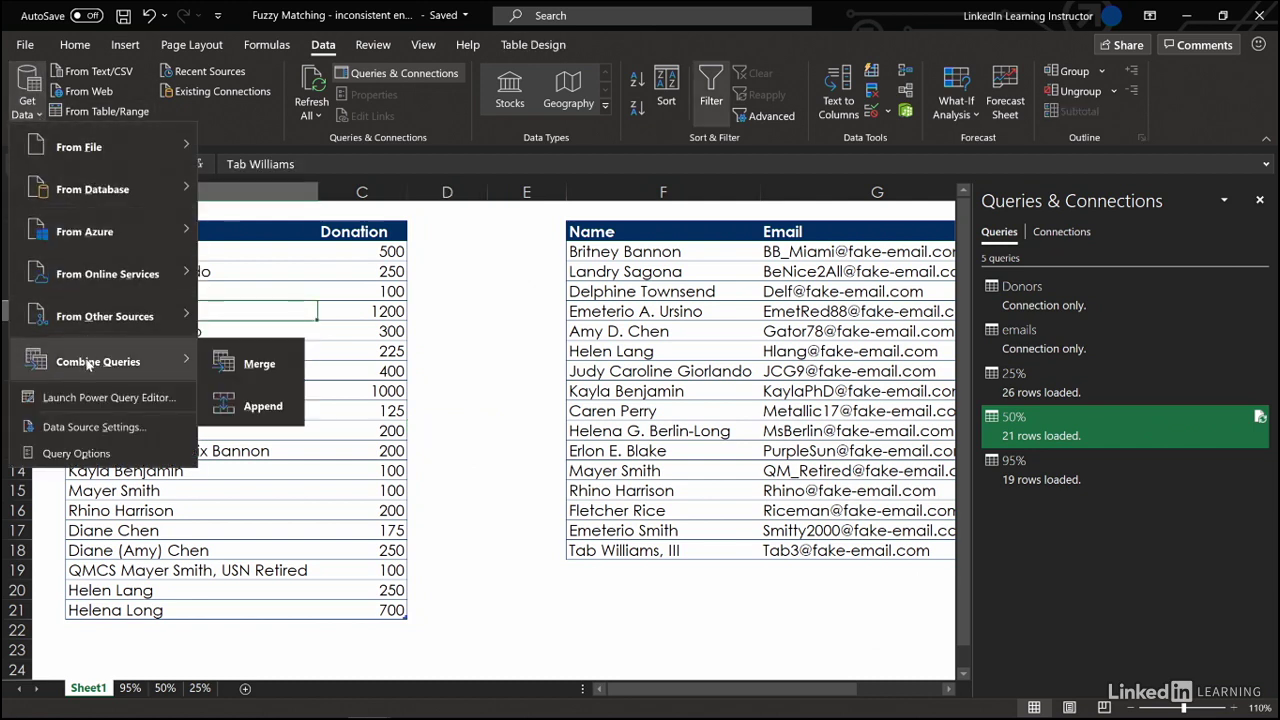
{"action": "left_click", "coordinate": [240, 364]}
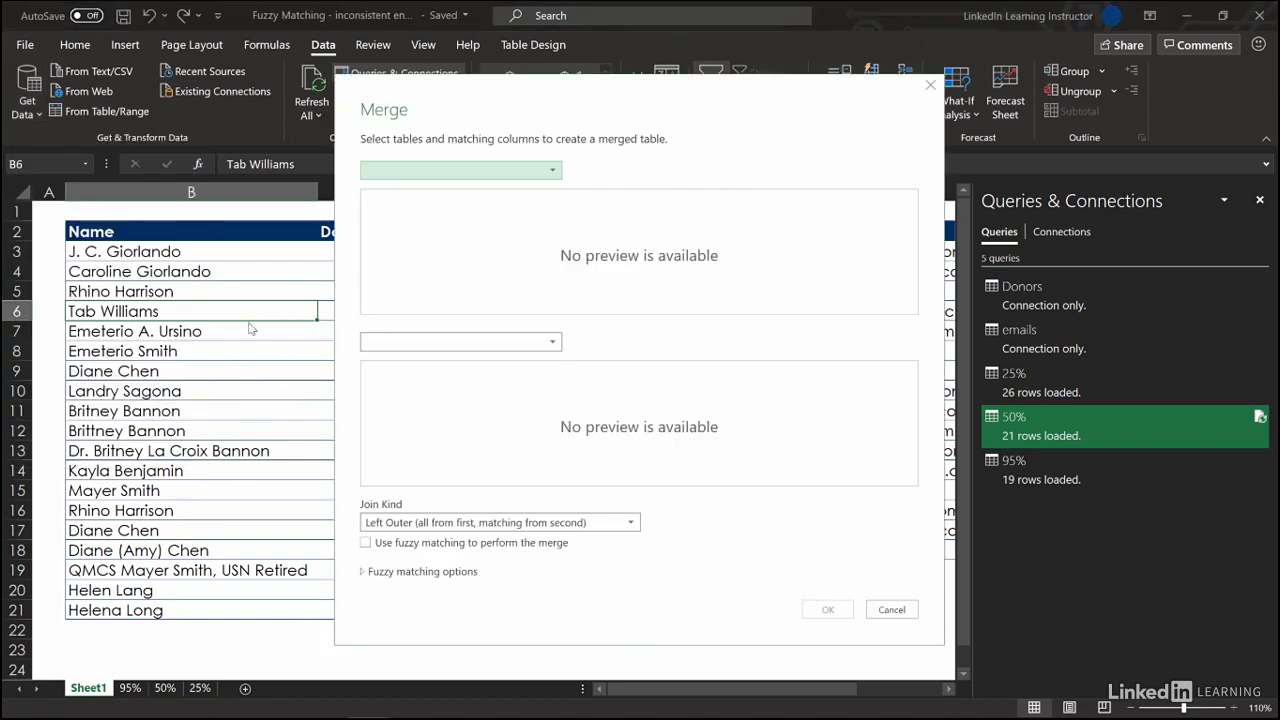
Set Donors as the first merge table and emails as the second, matching them on their Name columns.
{"action": "left_click", "coordinate": [392, 174]}
{"action": "left_click", "coordinate": [400, 238]}
{"action": "left_click", "coordinate": [412, 343]}
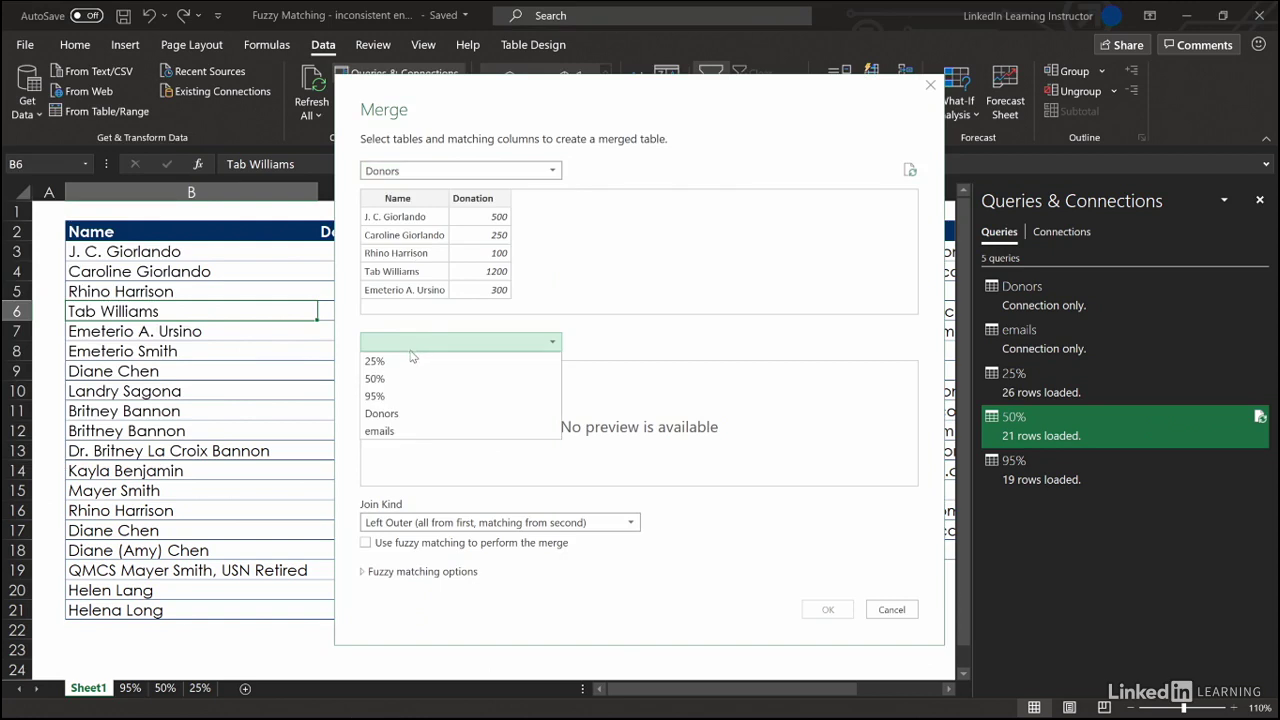
{"action": "left_click", "coordinate": [404, 431]}
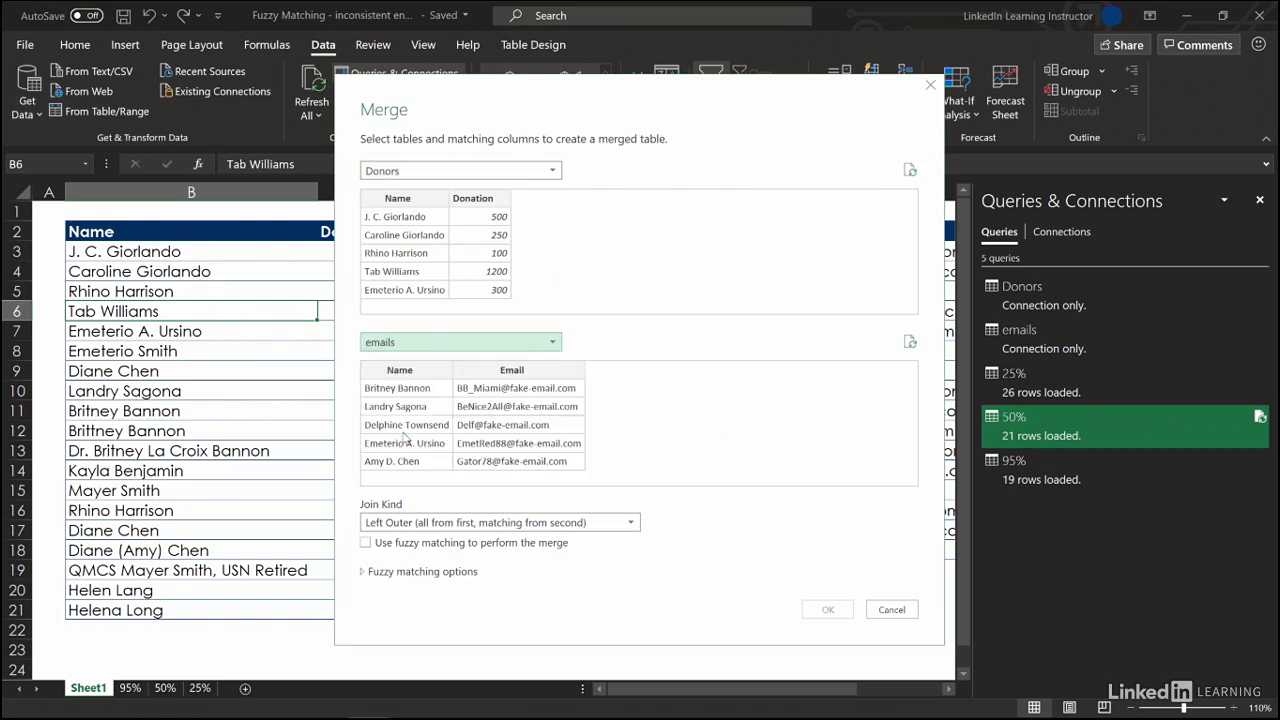
{"action": "left_click", "coordinate": [402, 372]}
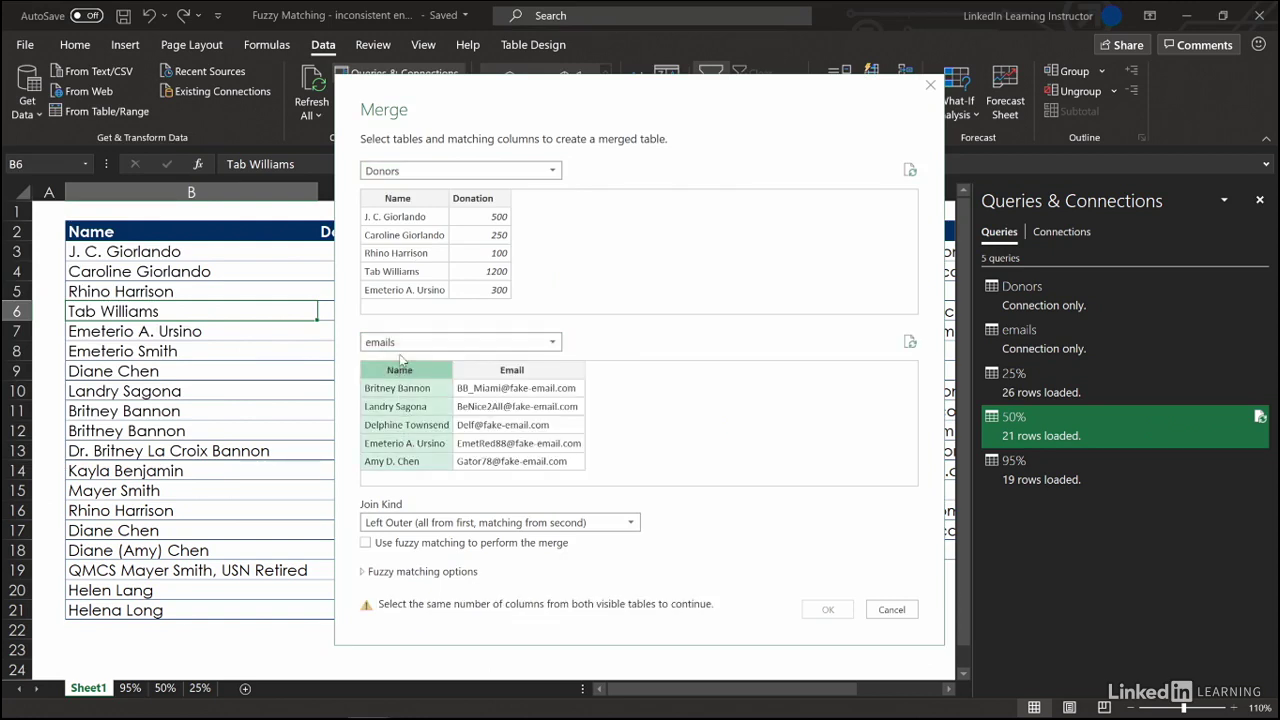
{"action": "left_click", "coordinate": [401, 200]}
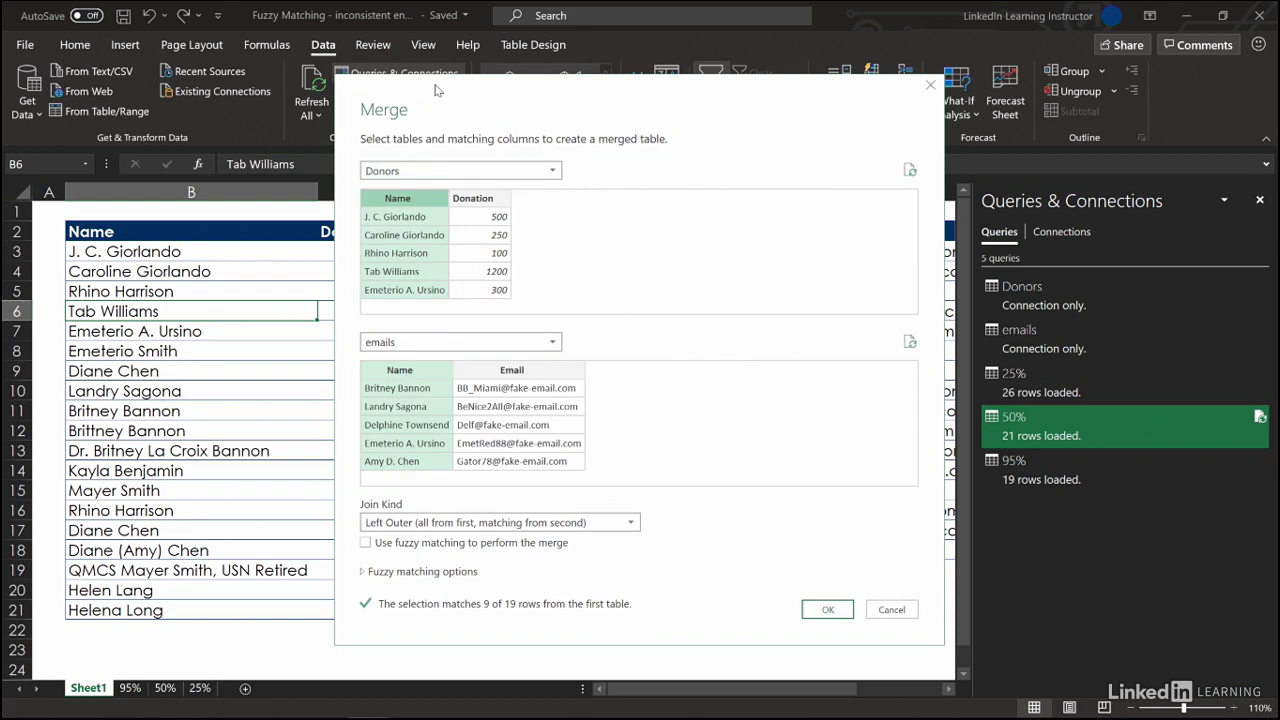
Enable fuzzy matching for the left outer merge, expand its options, and create the merged query with the default similarity threshold.
{"action": "left_click_drag", "start_coordinate": [435, 90], "coordinate": [351, 46]}
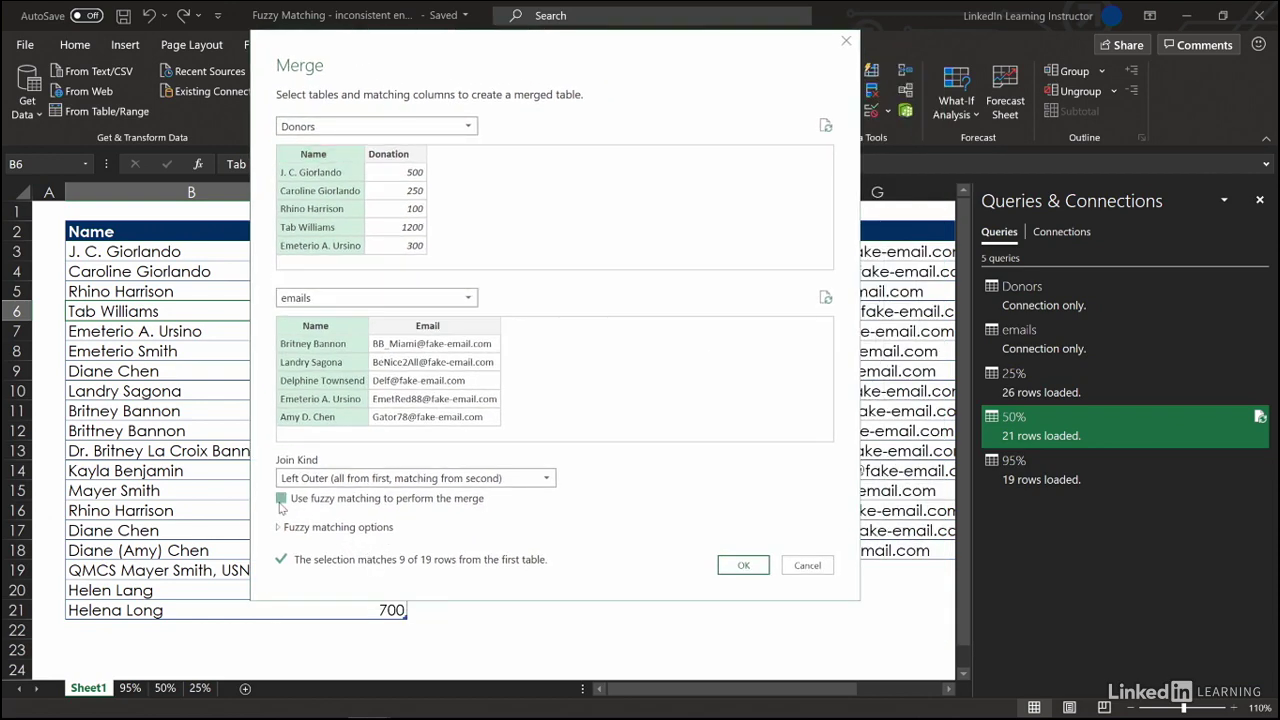
{"action": "left_click", "coordinate": [281, 499]}
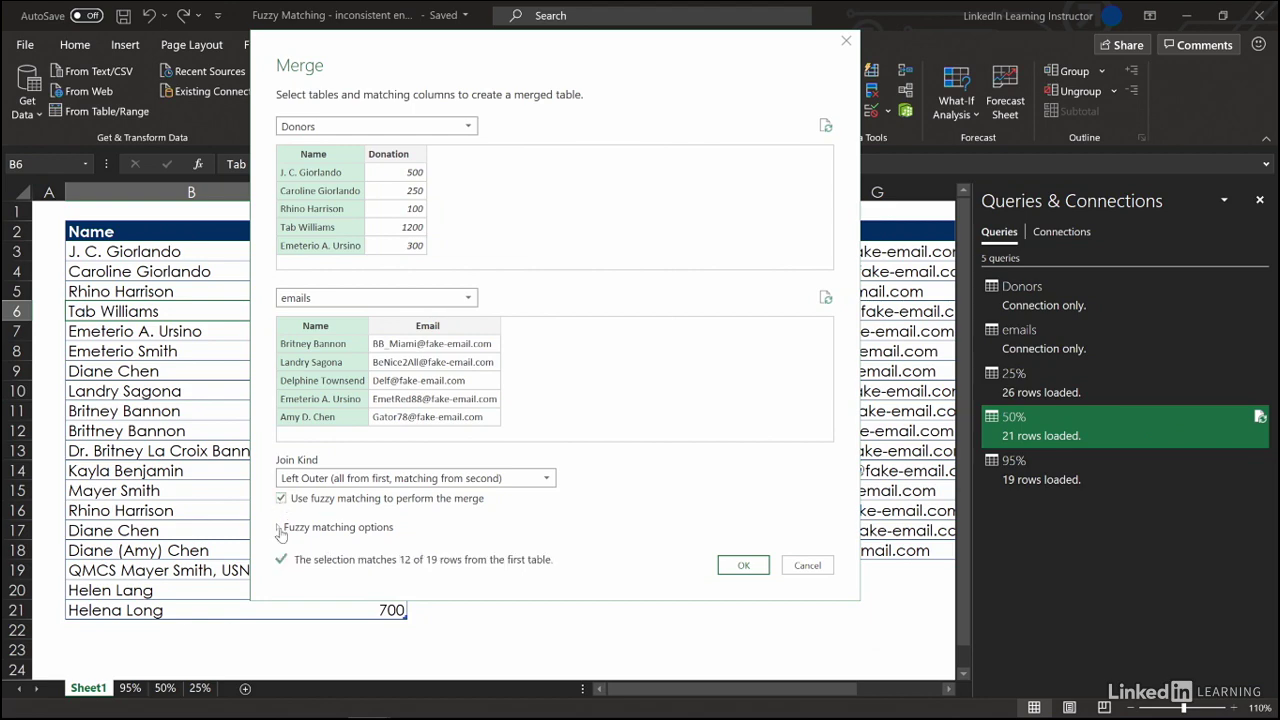
{"action": "left_click", "coordinate": [281, 528]}
{"action": "left_click_drag", "start_coordinate": [417, 52], "coordinate": [415, 24]}
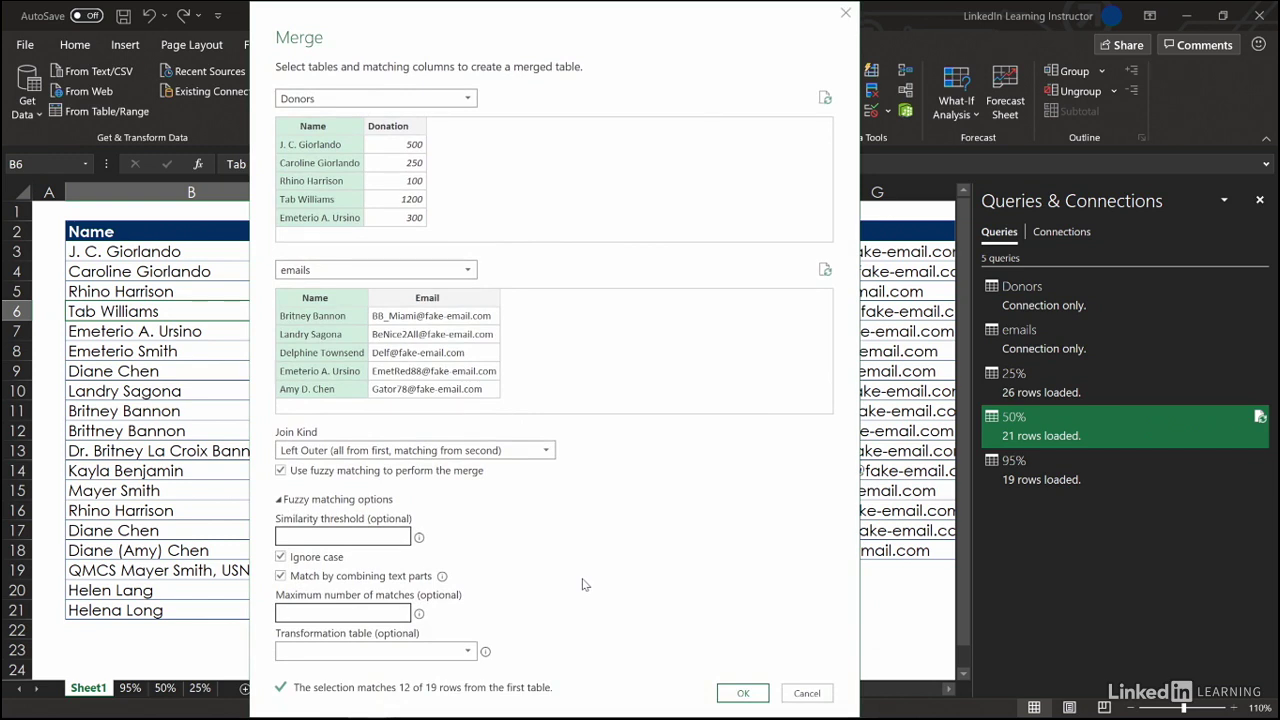
{"action": "mouse_move", "coordinate": [420, 540]}
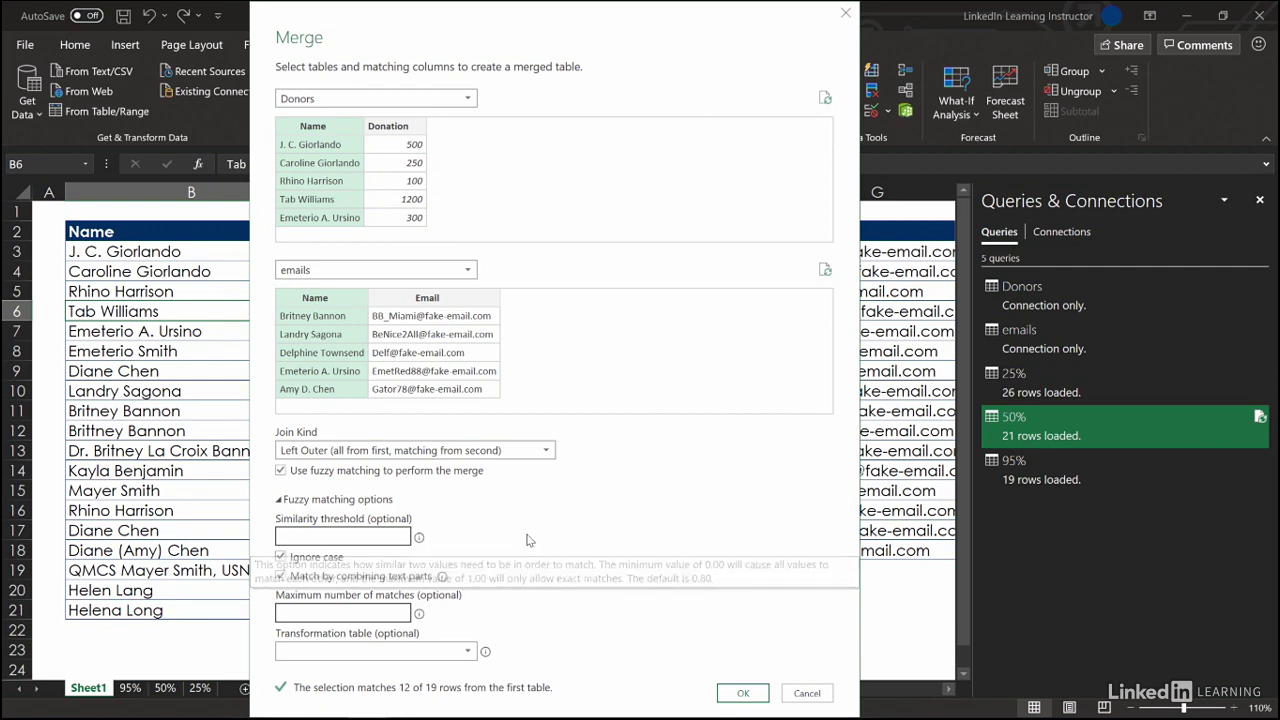
{"action": "left_click", "coordinate": [739, 701]}
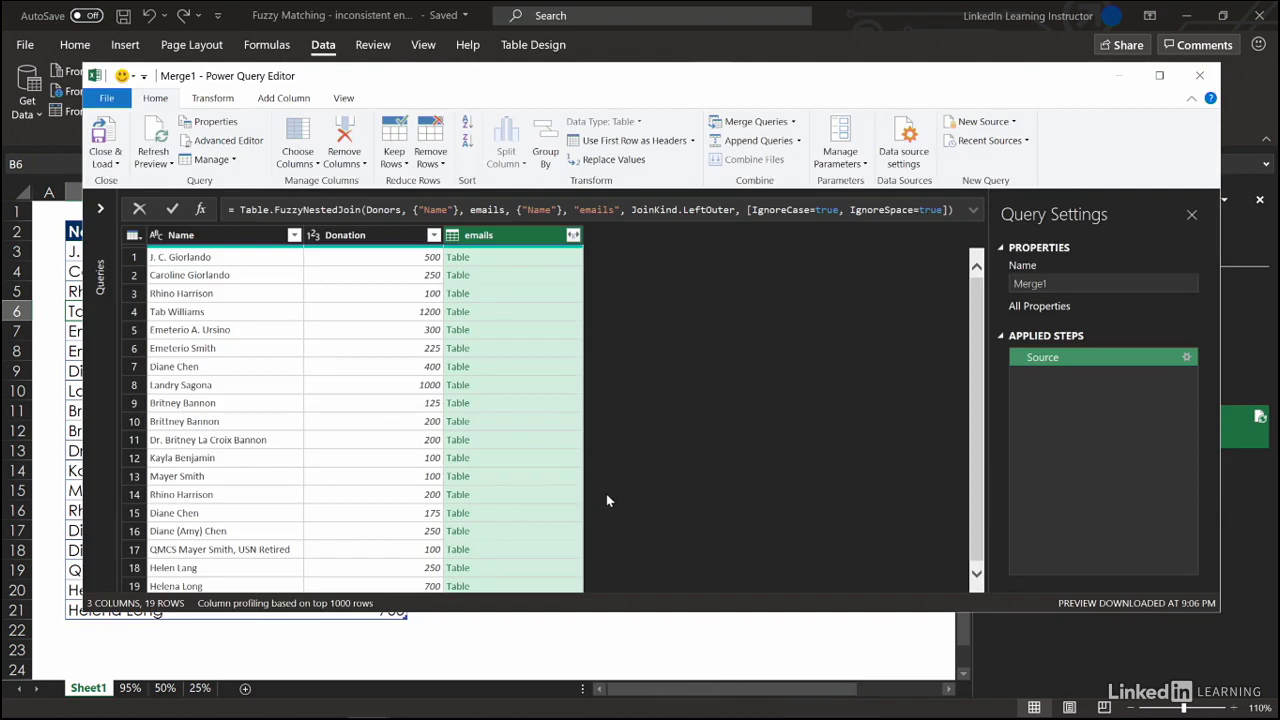
Expand the emails column into its Name and Email columns without using the original column name as prefix.
{"action": "left_click", "coordinate": [573, 235]}
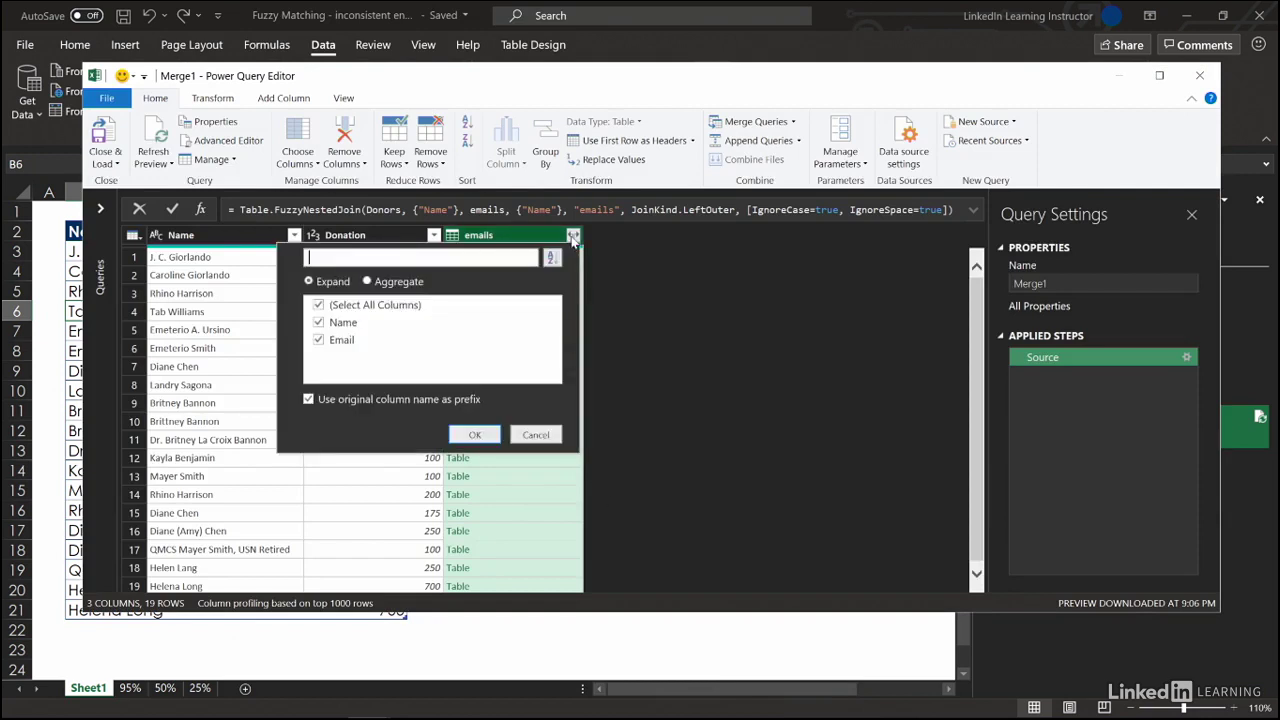
{"action": "left_click", "coordinate": [376, 399]}
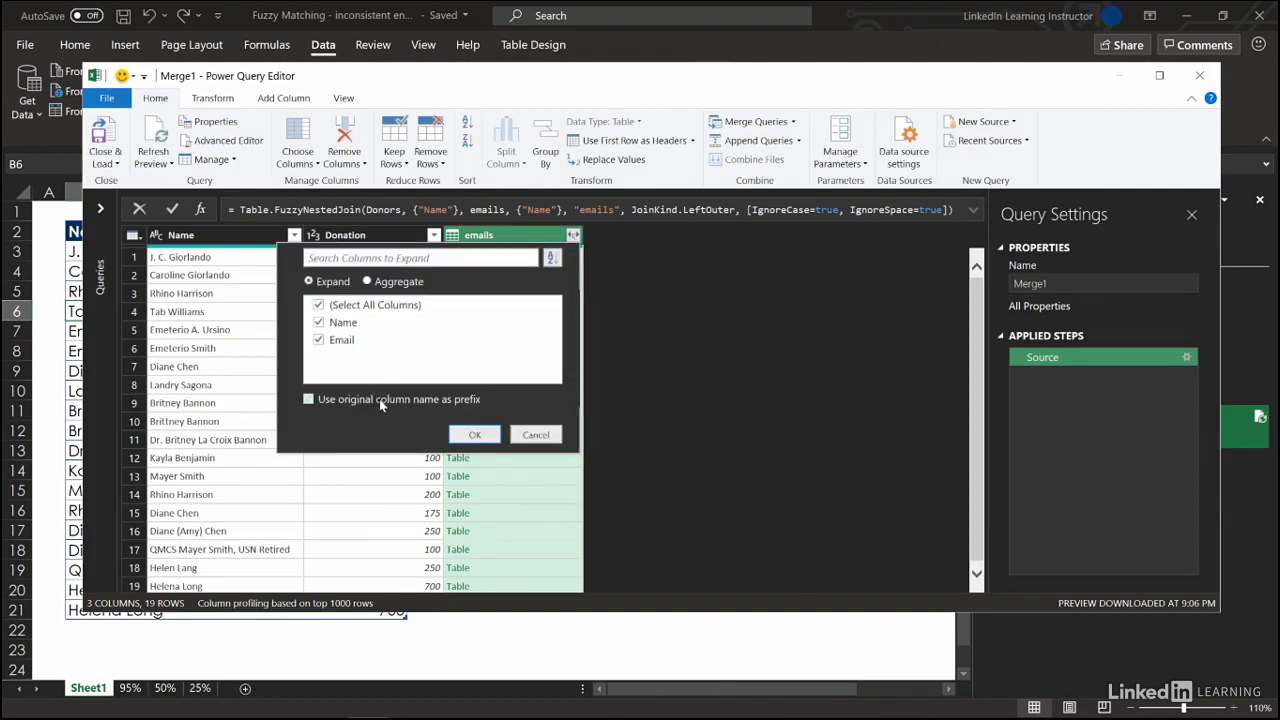
{"action": "left_click", "coordinate": [474, 434]}
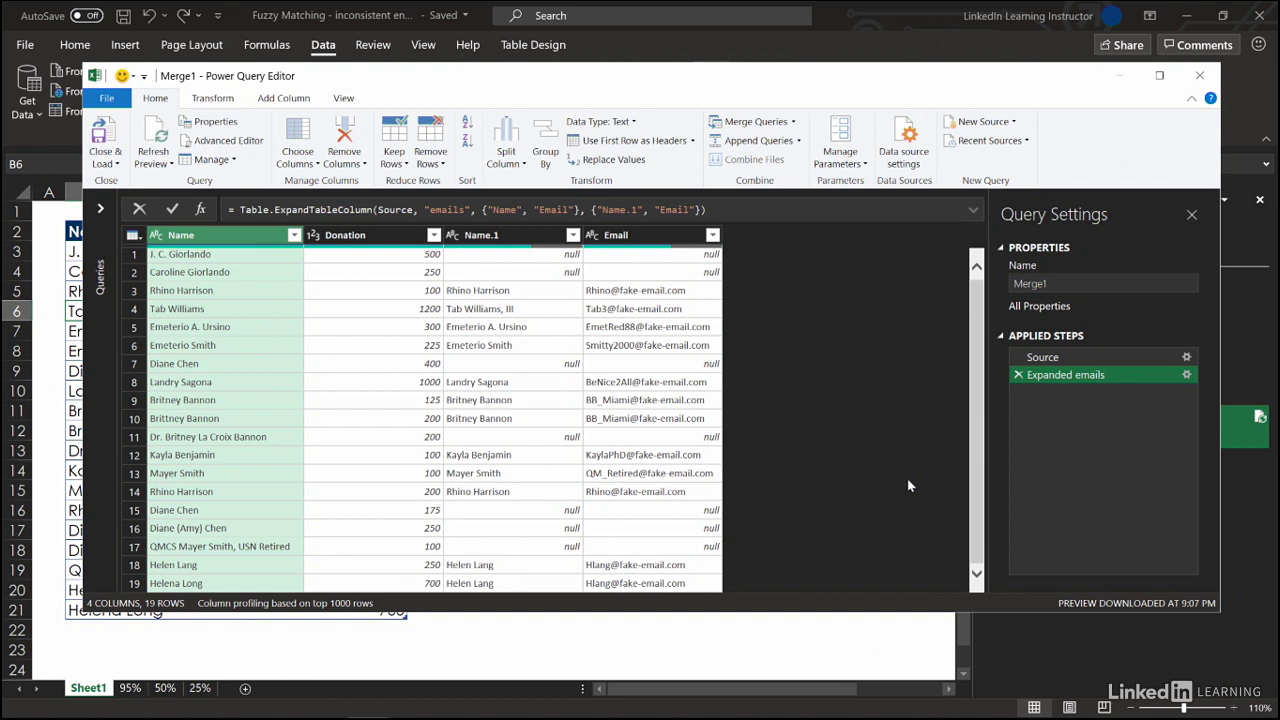
Rename the merged query as 80% and load it into a new worksheet.
{"action": "left_click", "coordinate": [1024, 294]}
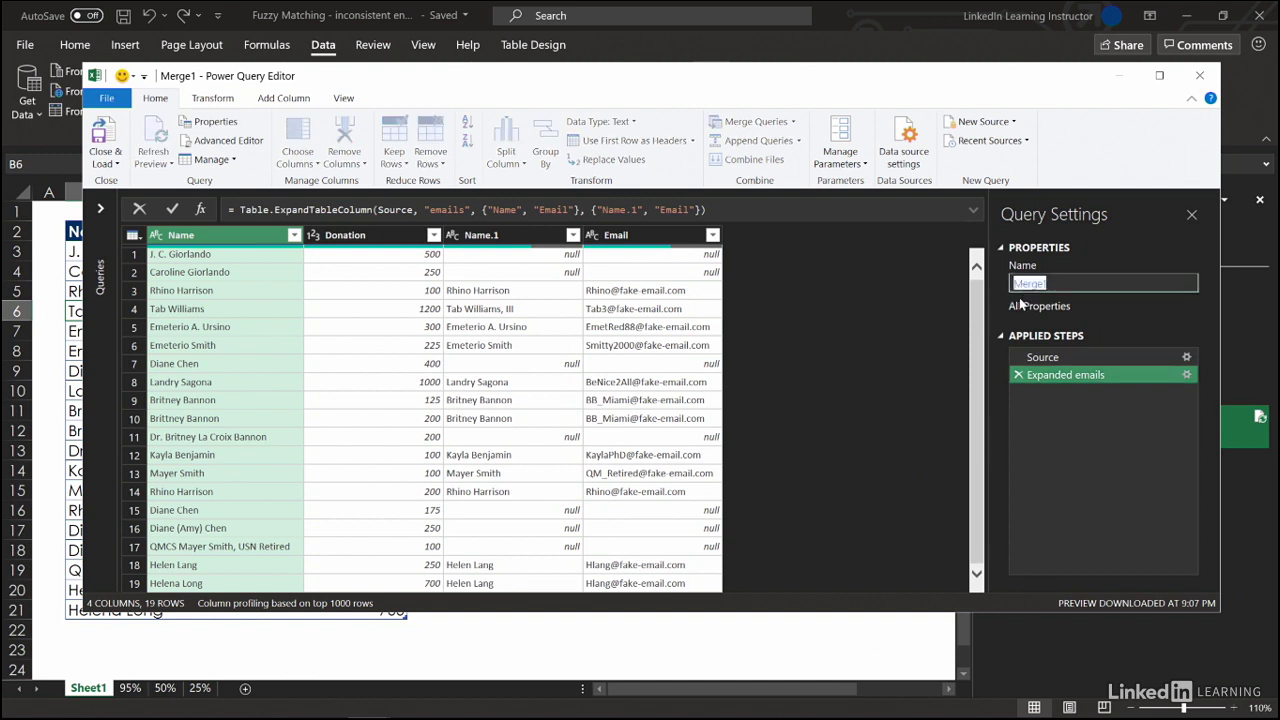
{"action": "type", "text": "80%"}
{"action": "left_click", "coordinate": [104, 135]}
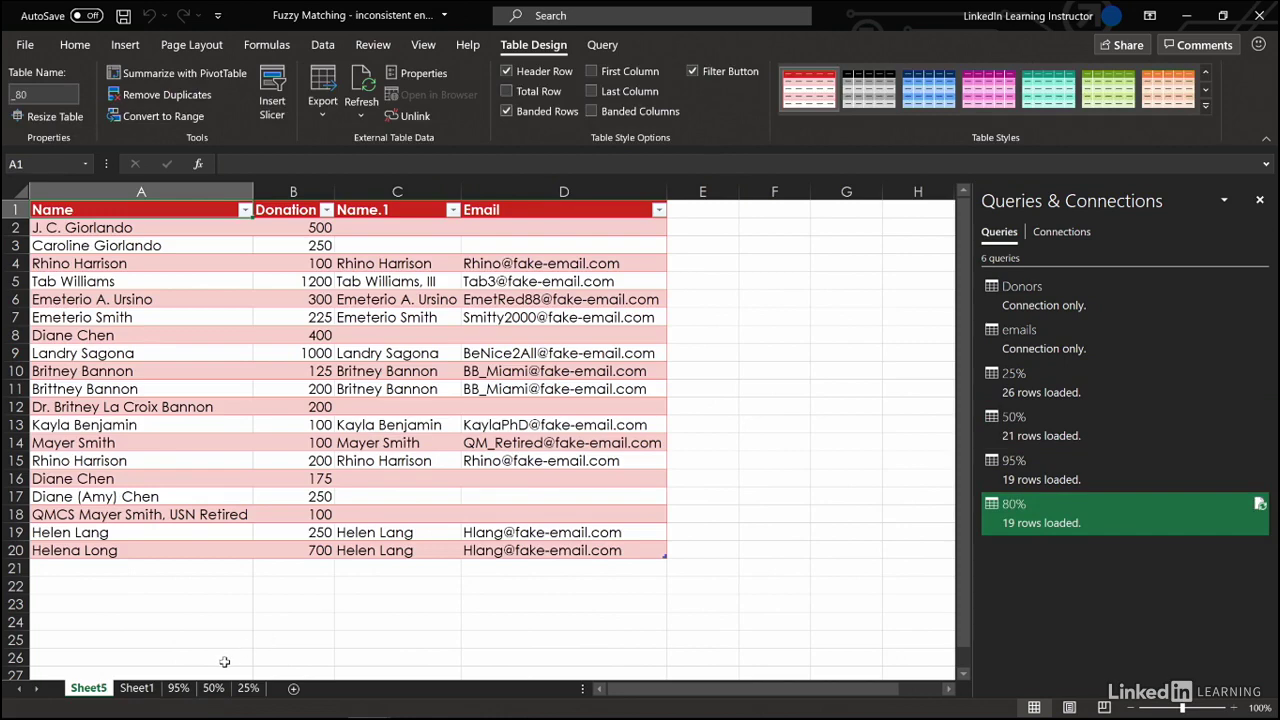
Review the fuzzy match results on the 95%, 50% and 25% sheets to compare the similarity thresholds.
{"action": "left_click", "coordinate": [178, 688]}
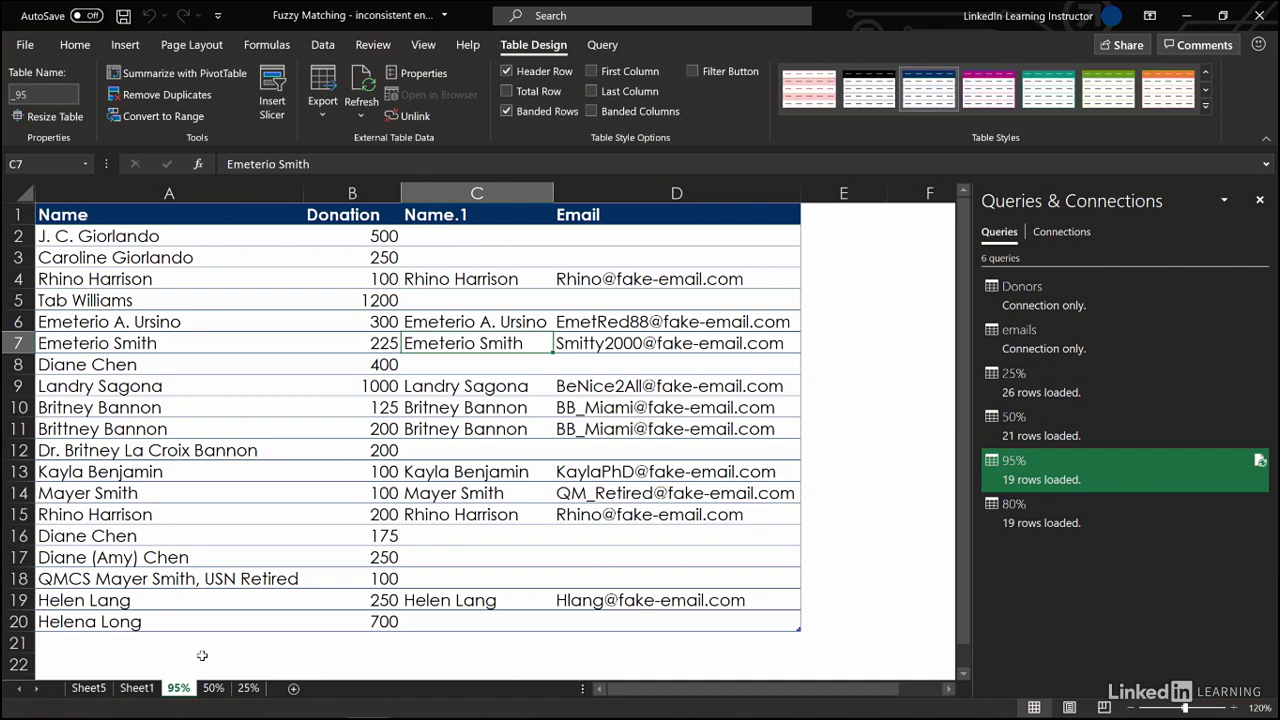
{"action": "left_click", "coordinate": [213, 688]}
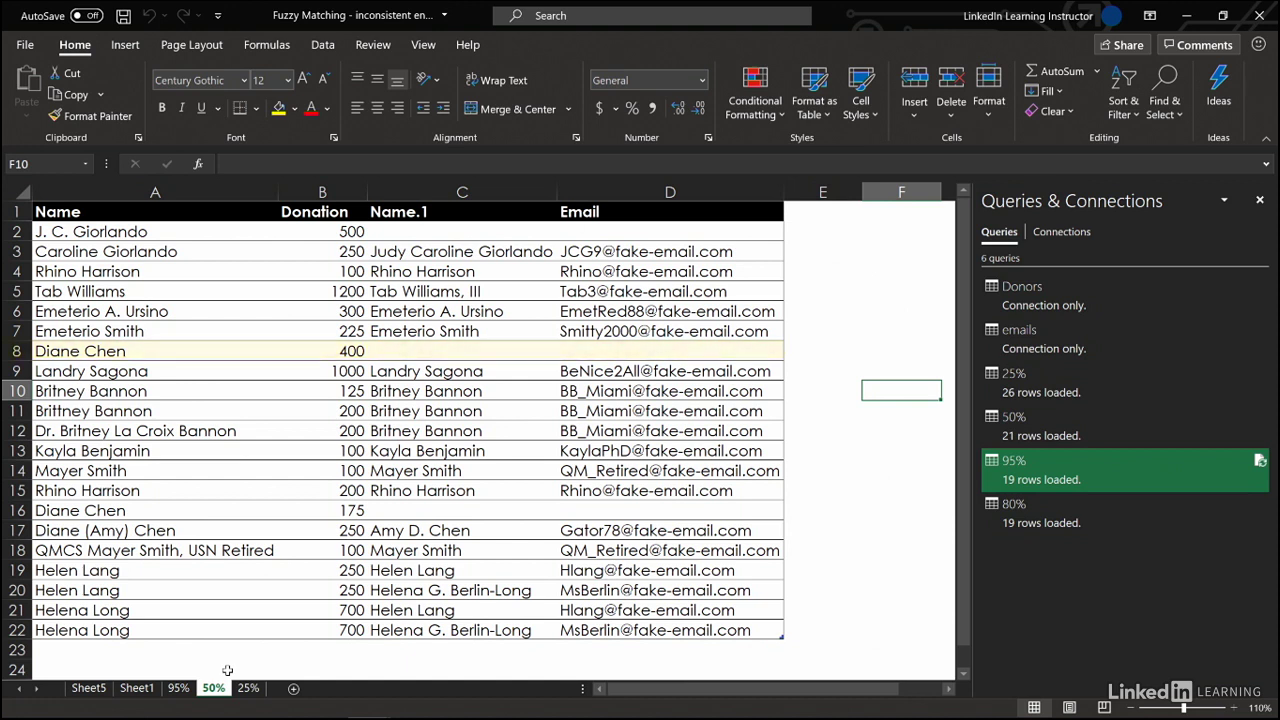
{"action": "left_click", "coordinate": [248, 688]}
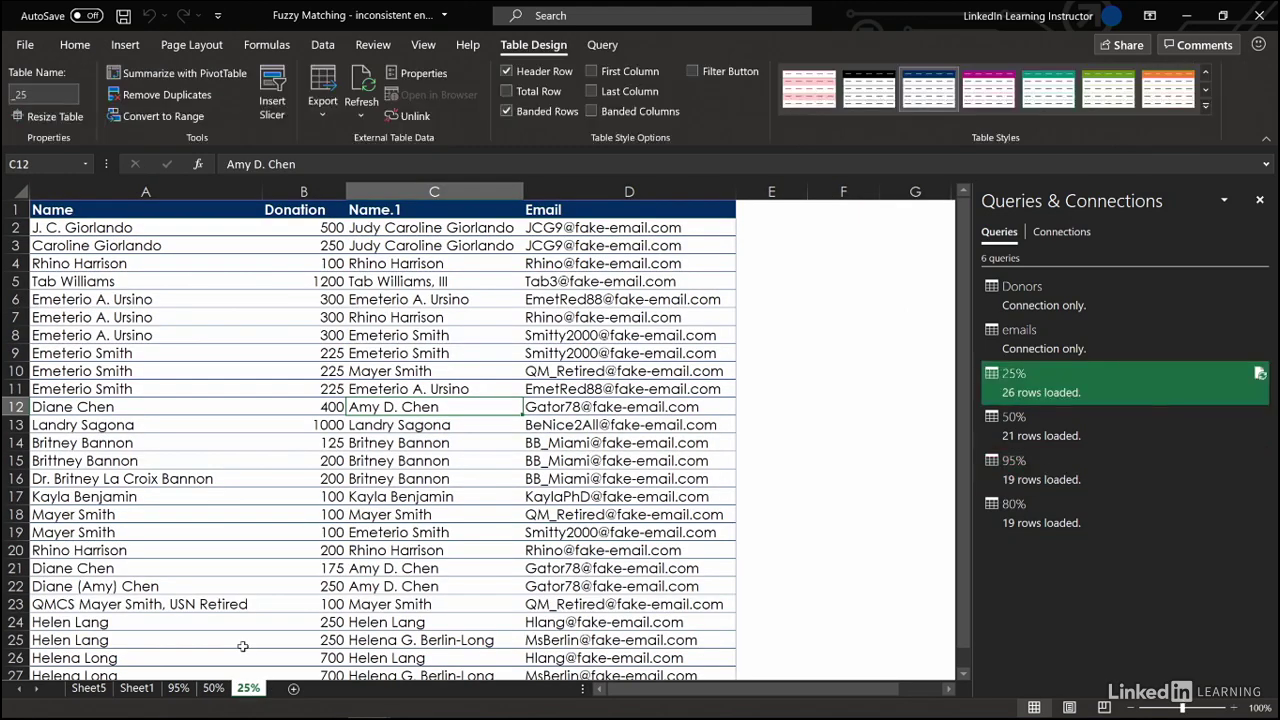
{"action": "scroll", "coordinate": [242, 646], "scroll_direction": "down", "scroll_amount": 3}
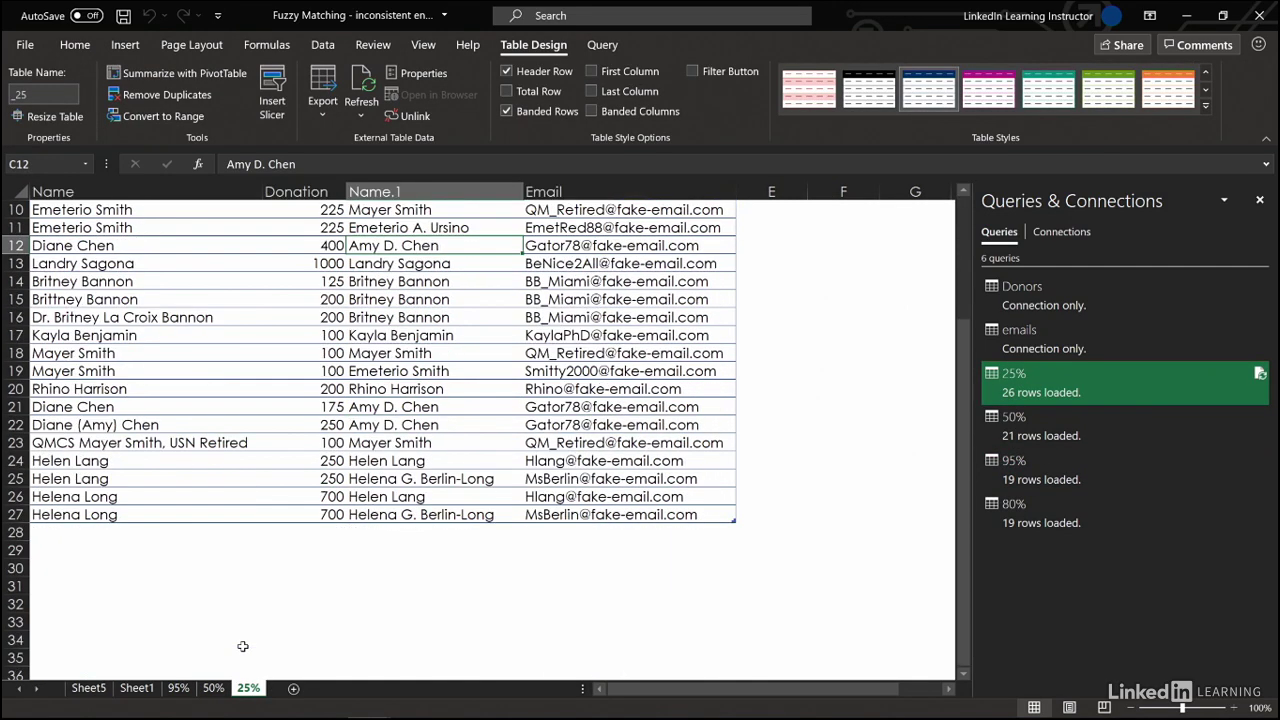
{"action": "scroll", "coordinate": [242, 646], "scroll_direction": "up", "scroll_amount": 3}
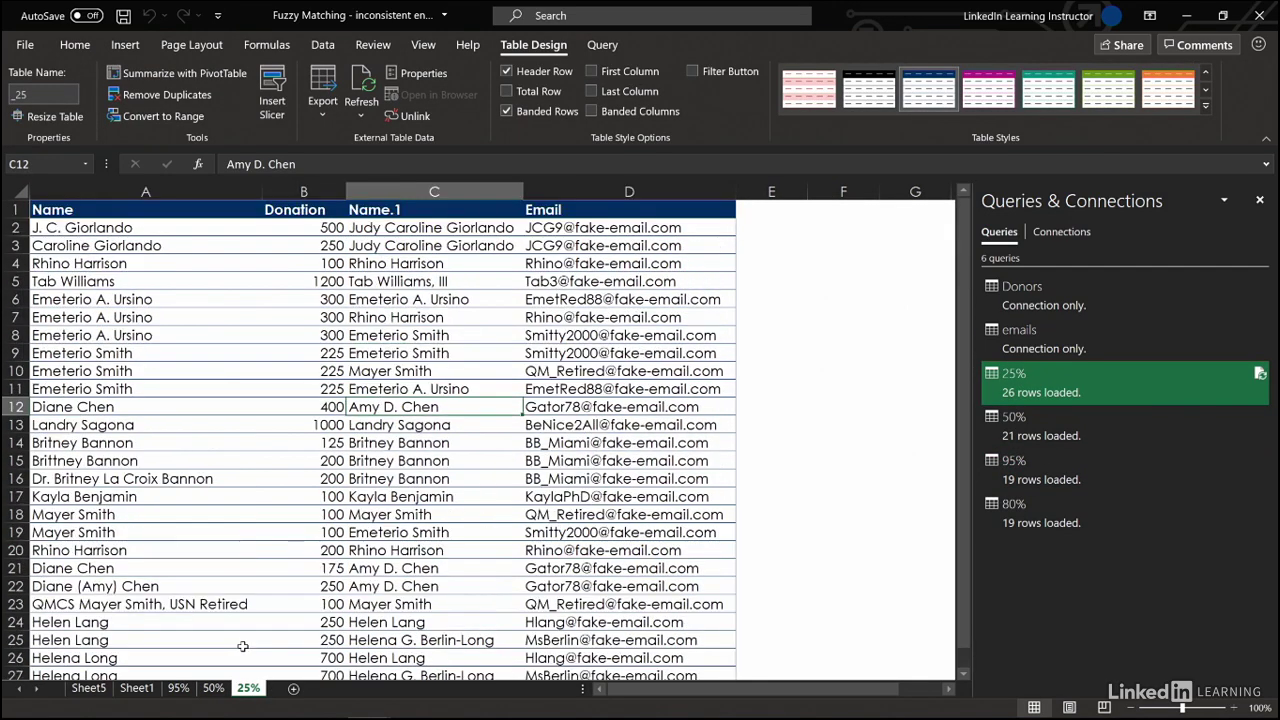